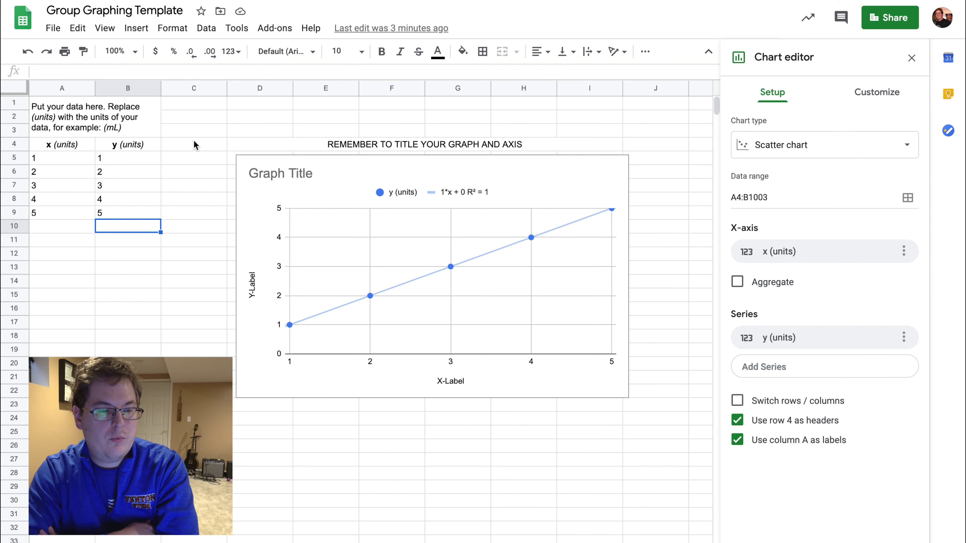
Add a column header "y2 (units)" in cell C4, with y2 in bold and (units) in italics
left_click(194, 142)
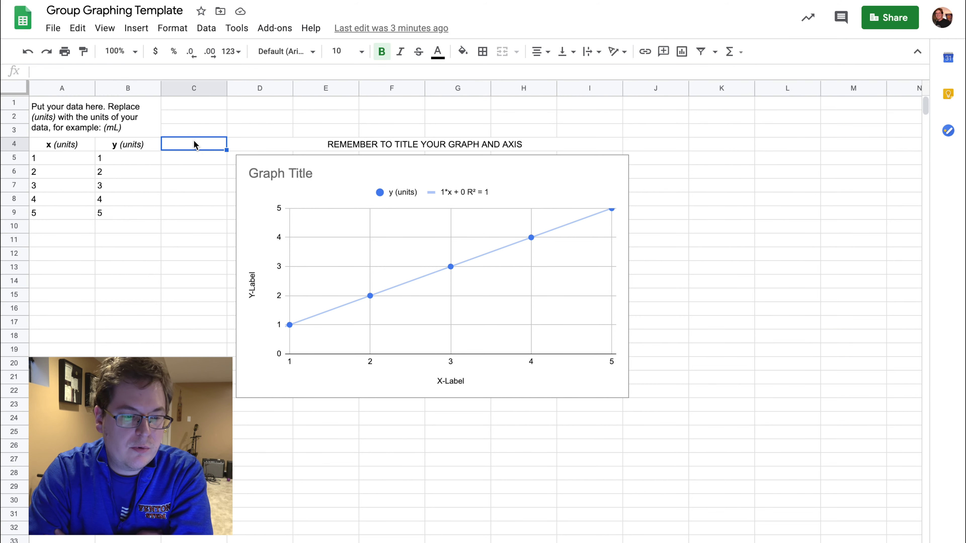
type("y2")
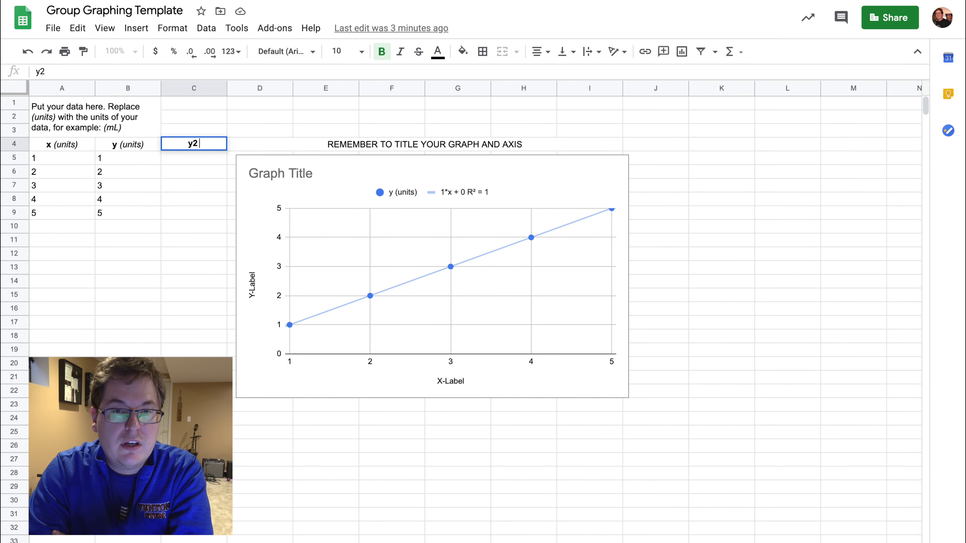
key("ctrl+b")
key("ctrl+i")
type("(u")
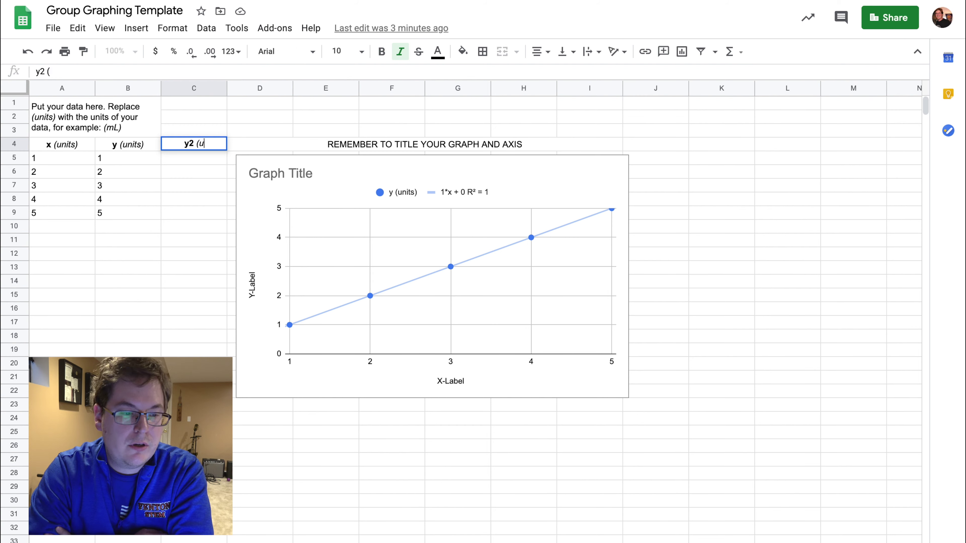
type("nits)")
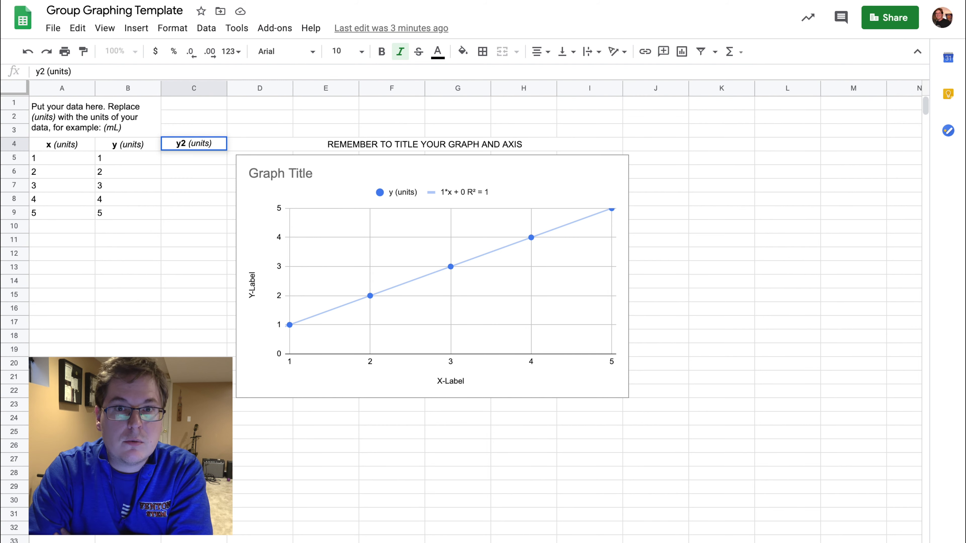
key("Return")
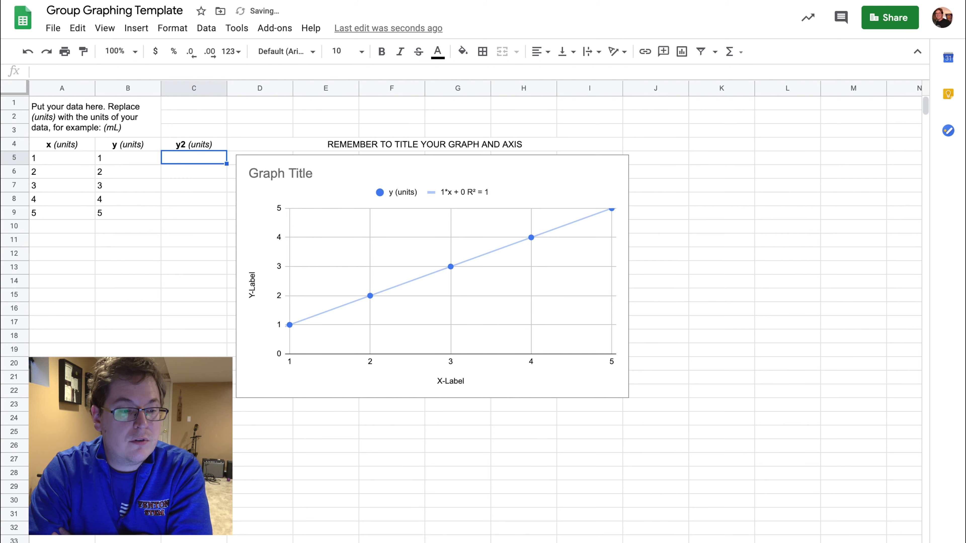
Enter the values 2, 4, 6, 8 and 10 in cells C5 to C9 under the y2 header
type("2")
key("Return")
type("4")
key("Return")
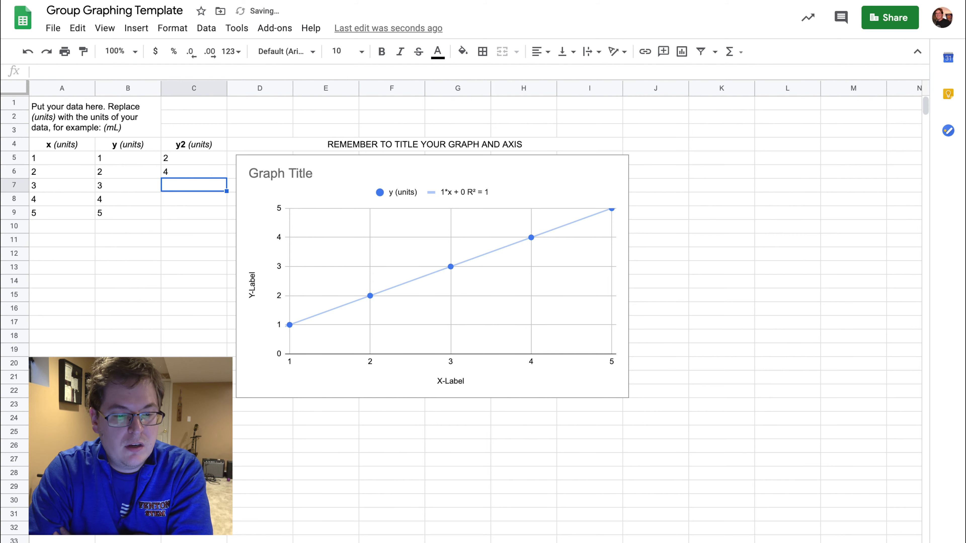
type("6")
key("Return")
type("8")
key("Return")
type("10")
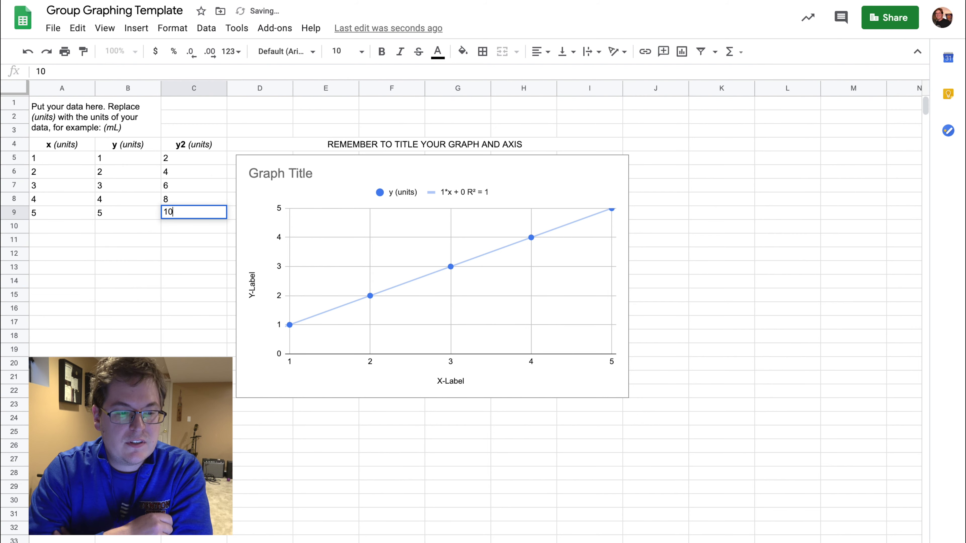
key("Return")
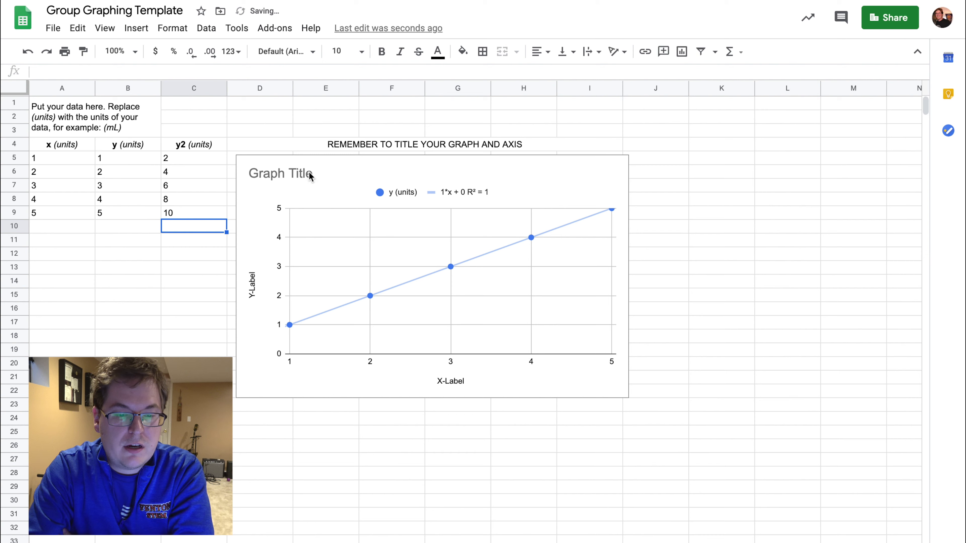
Open the scatter chart's setup to view its data range
left_click(368, 182)
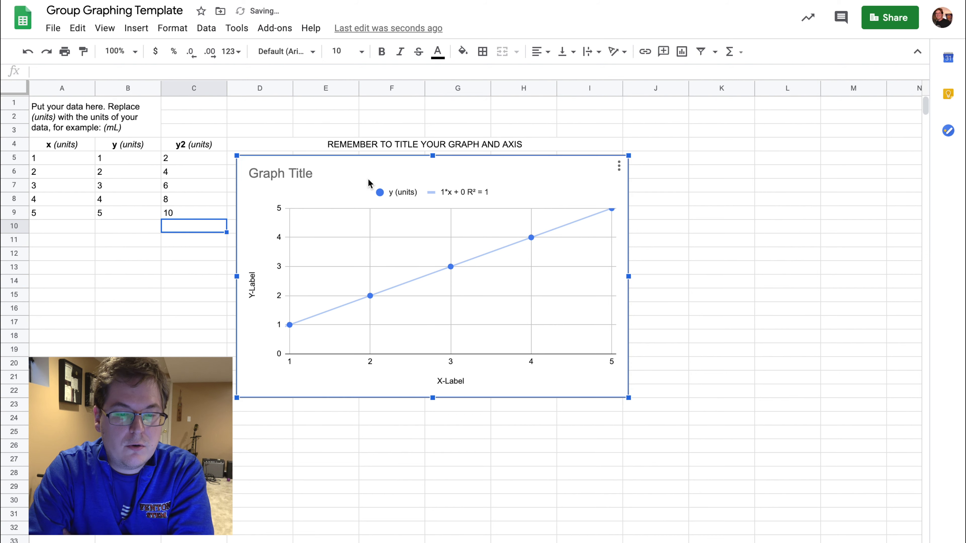
left_click(619, 166)
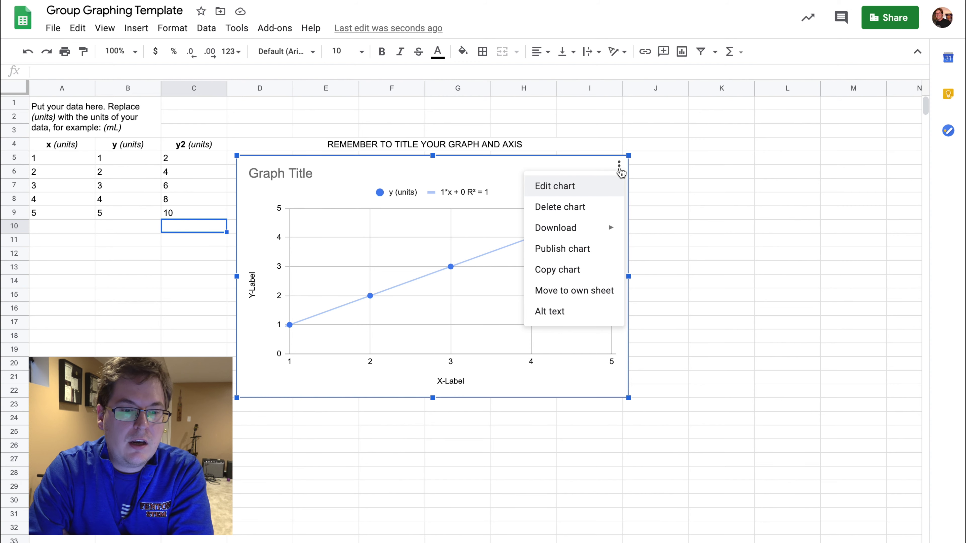
left_click(589, 190)
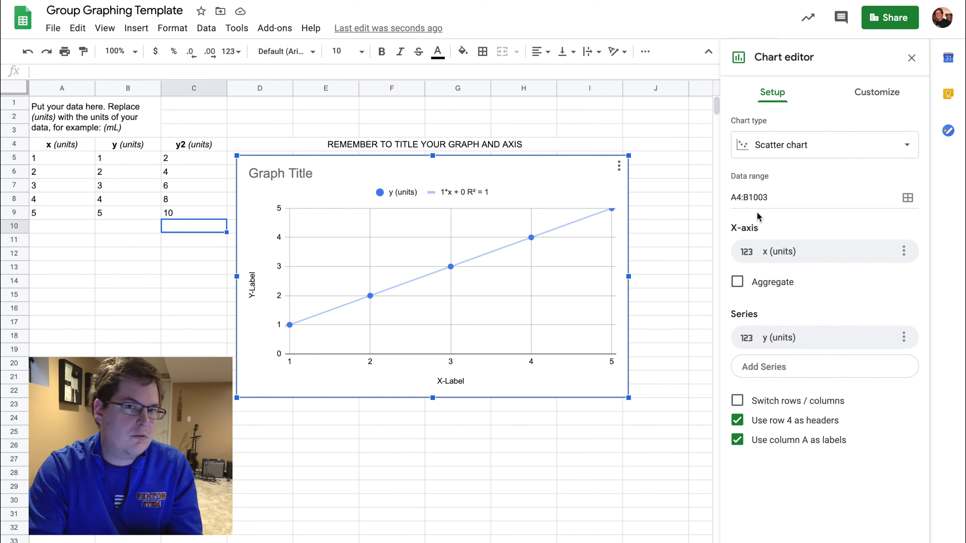
left_click(619, 165)
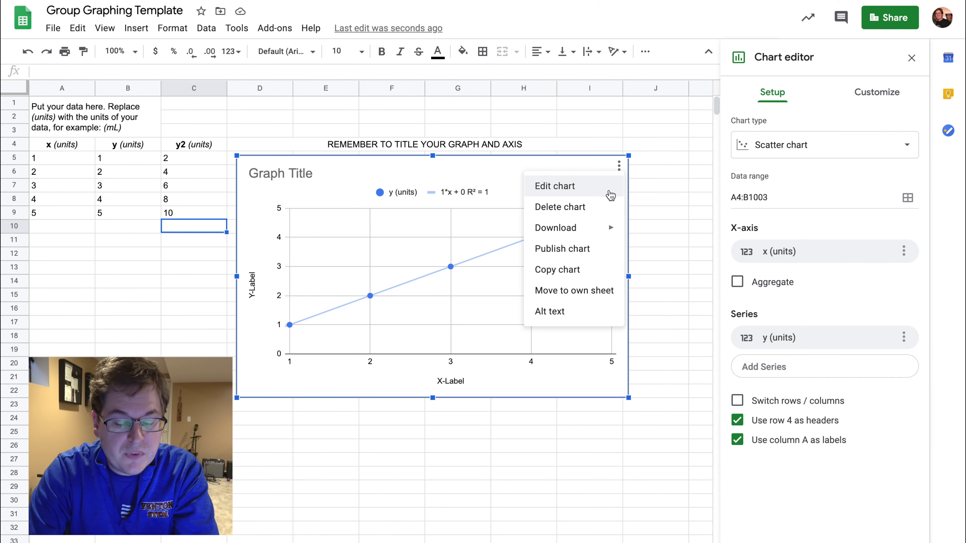
left_click(774, 212)
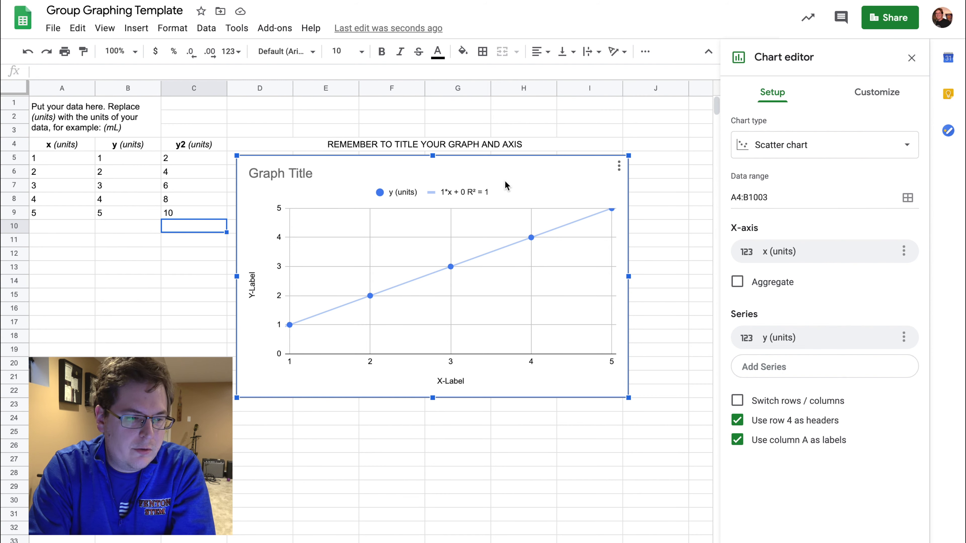
Highlight cells A4:B18 to review the x and y columns that the chart's data range covers
left_click(61, 146)
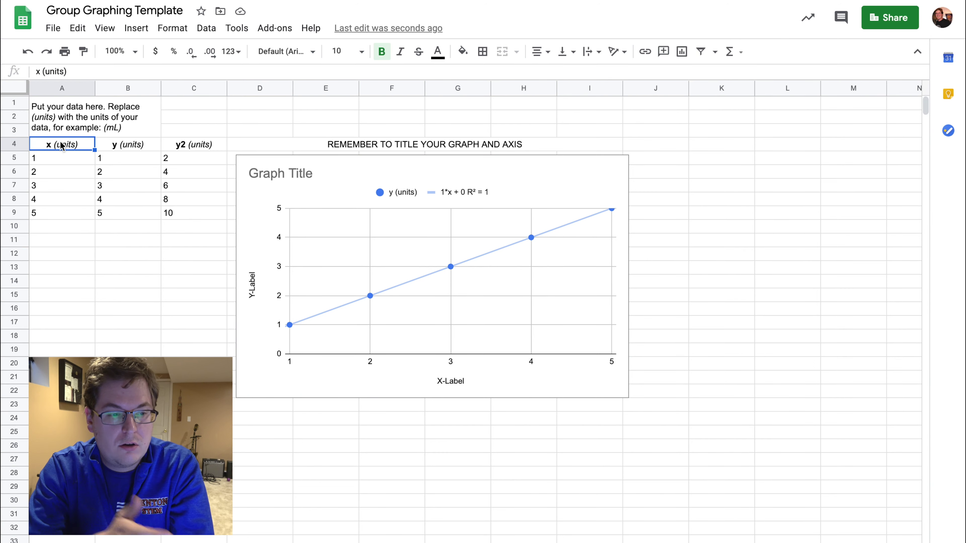
left_click_drag(61, 146, 125, 347)
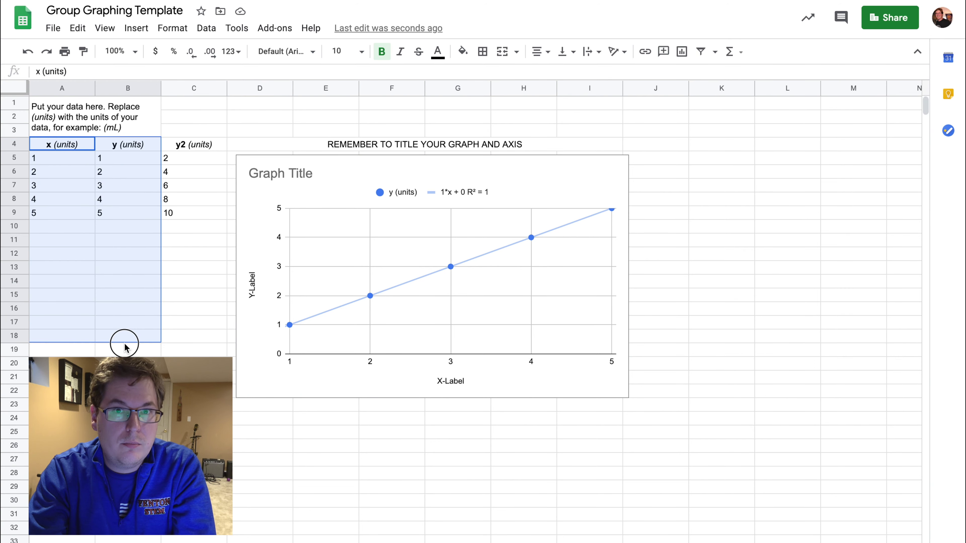
scroll(483, 312, "down", 15)
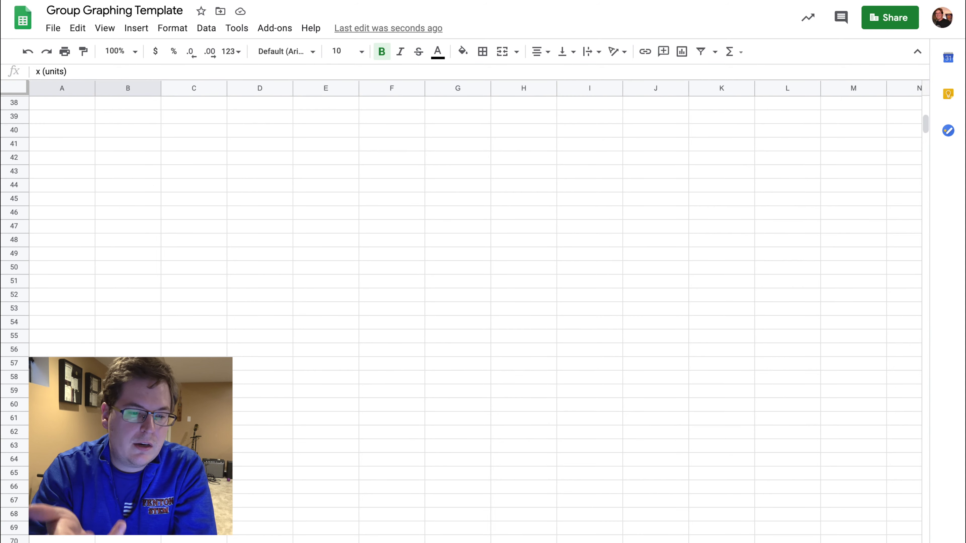
scroll(483, 312, "up", 15)
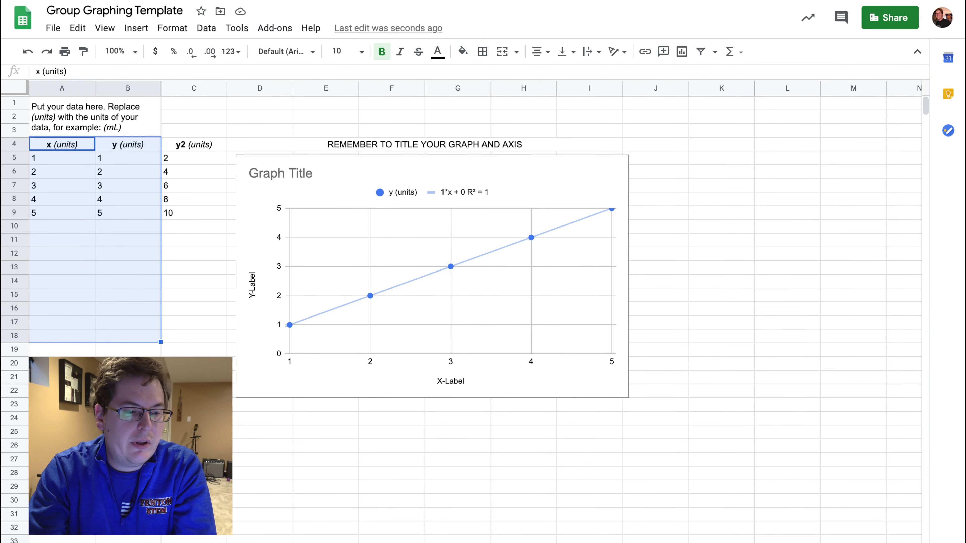
left_click(214, 259)
left_click(54, 145)
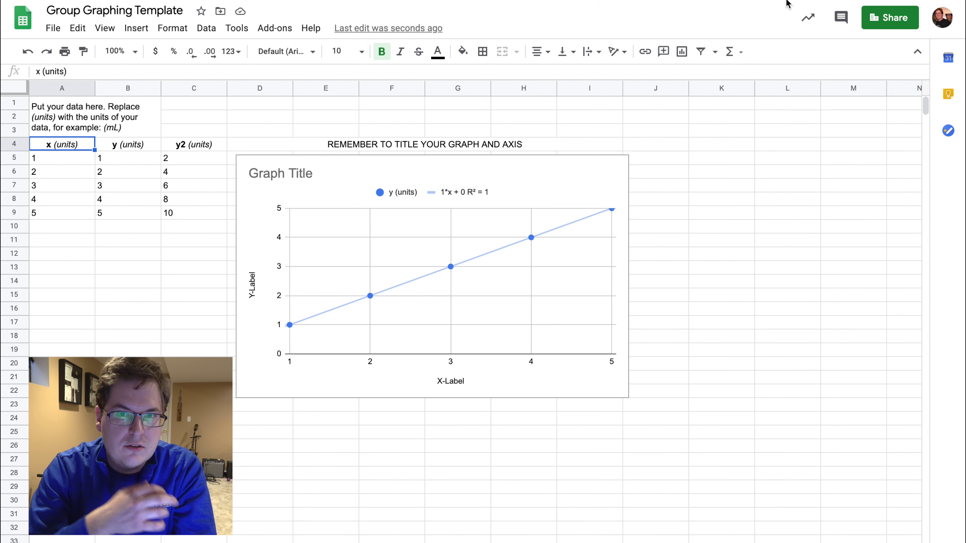
Extend the scatter chart's data range to A4:C1003 so that it includes the y2 column
left_click(607, 176)
left_click(619, 166)
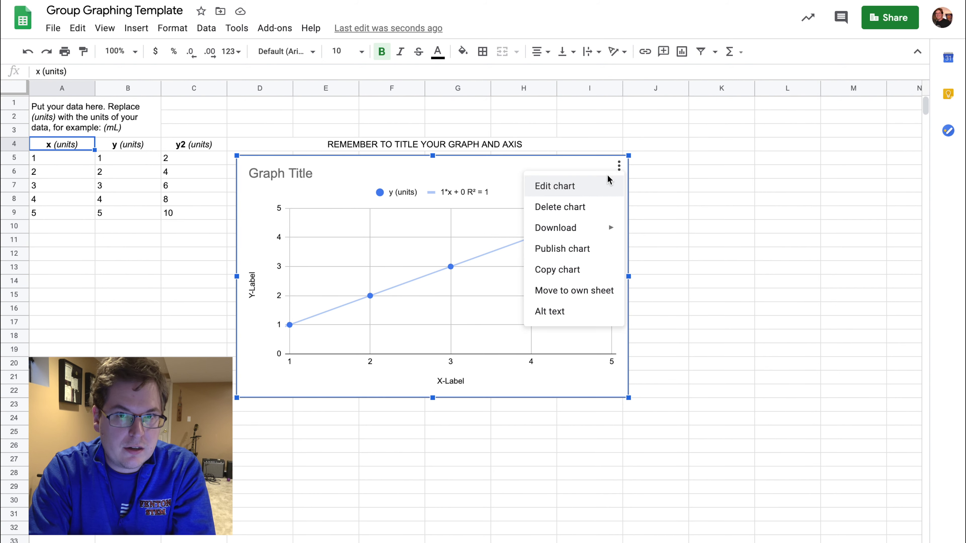
left_click(596, 189)
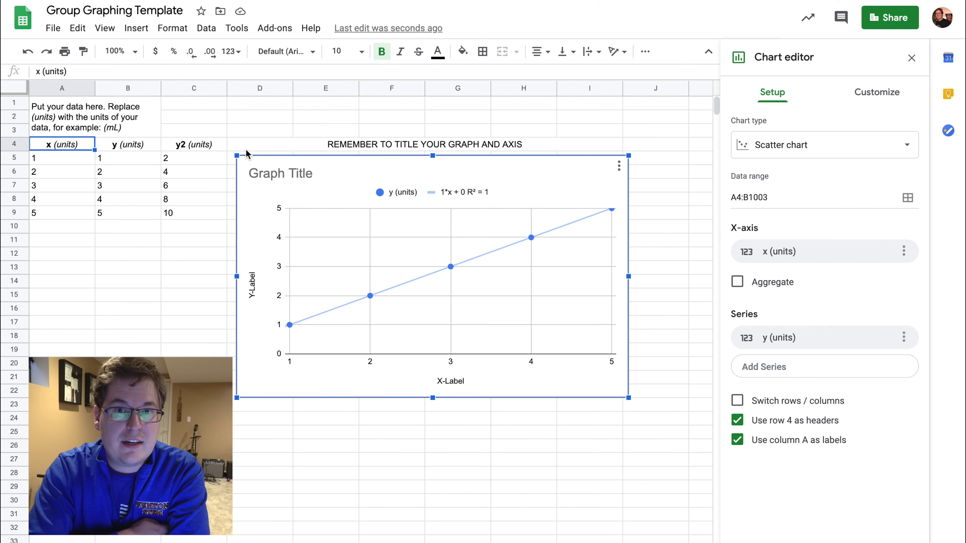
left_click(198, 91)
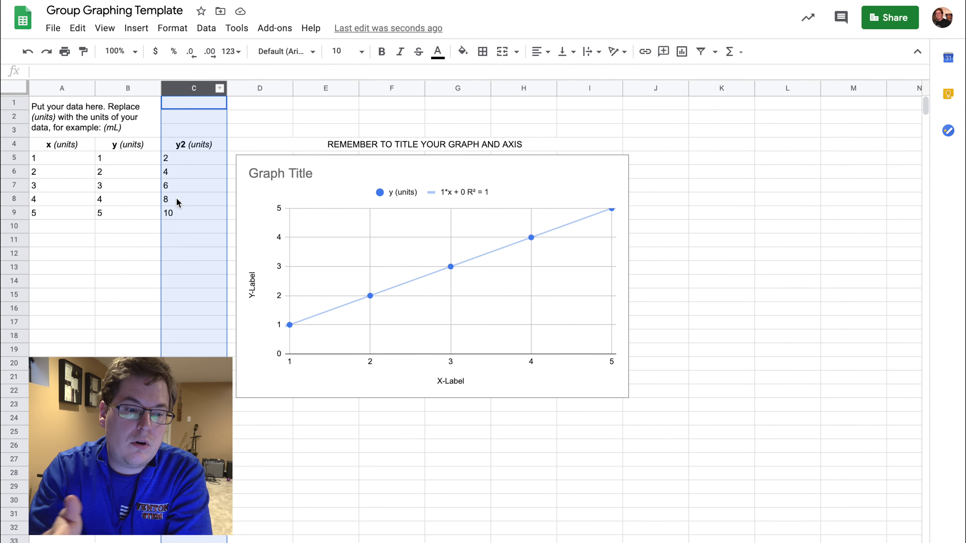
left_click(619, 179)
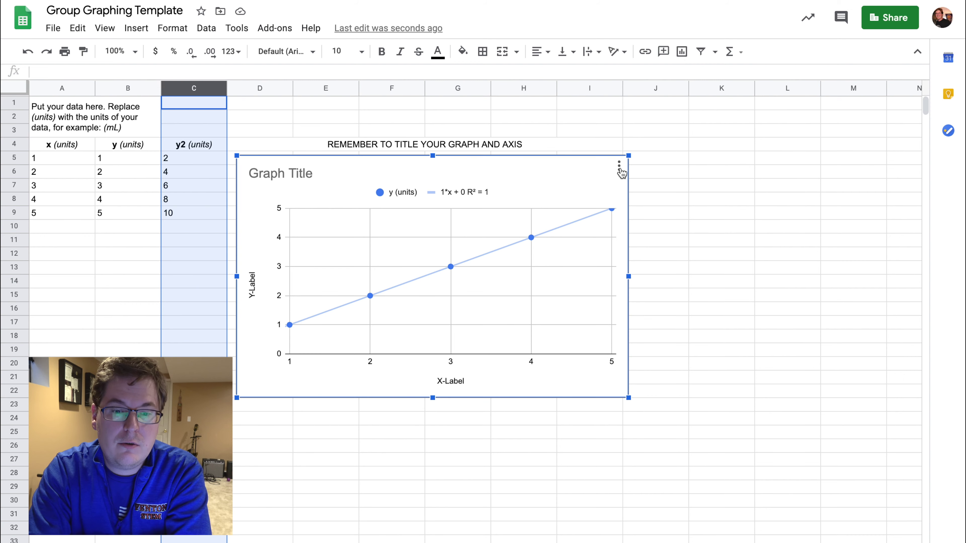
left_click(619, 165)
left_click(613, 186)
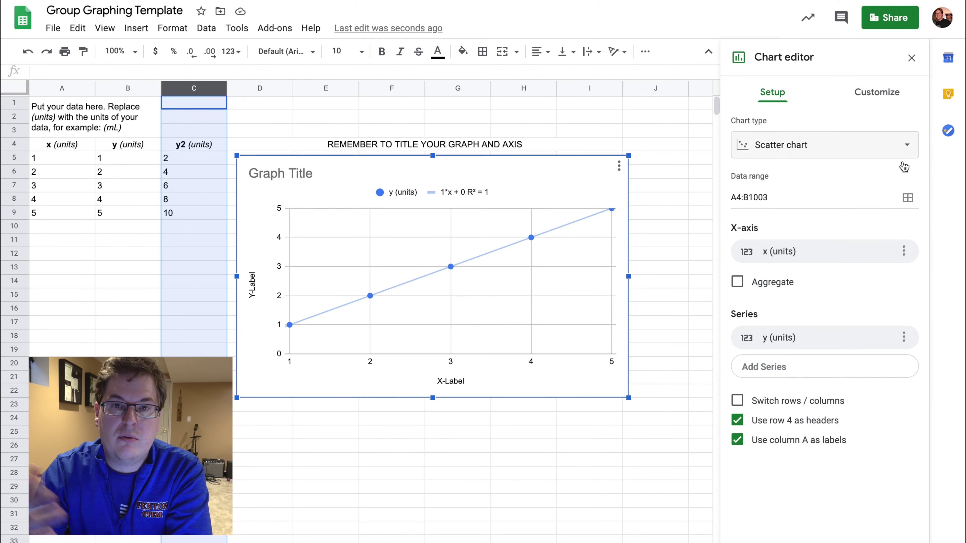
left_click(911, 205)
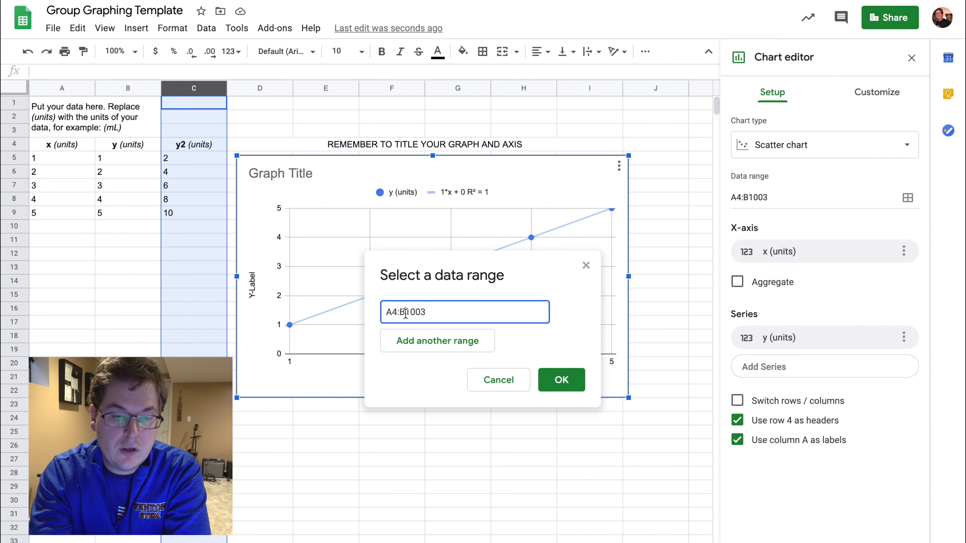
key("BackSpace")
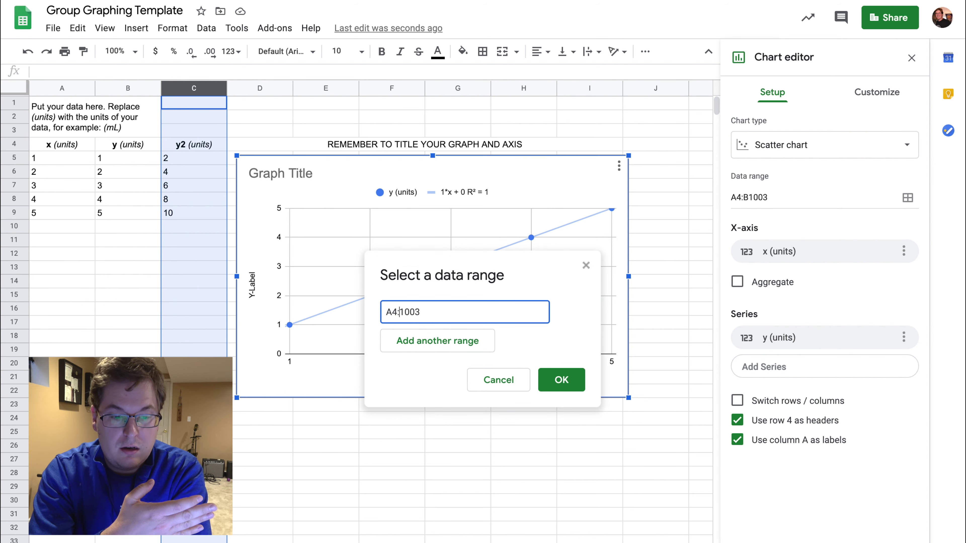
type("C")
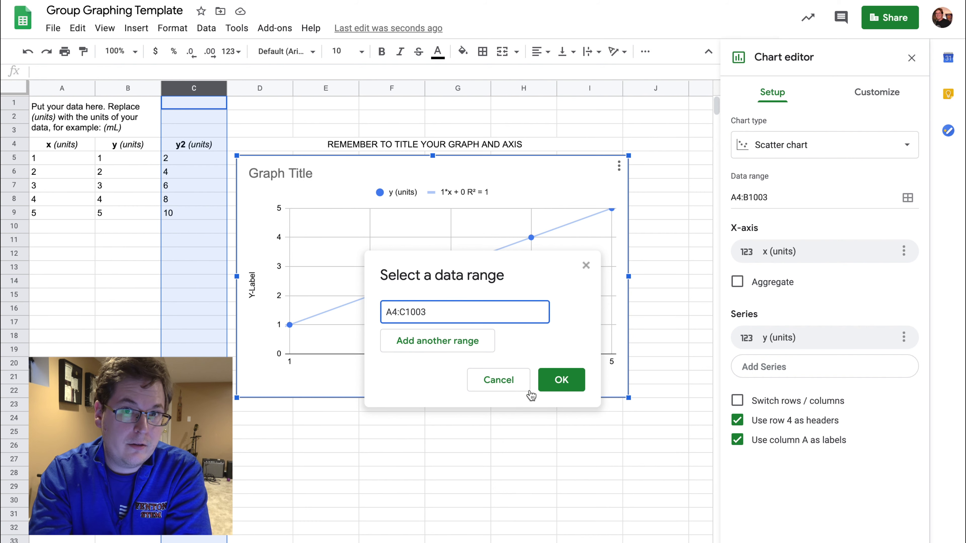
left_click(558, 389)
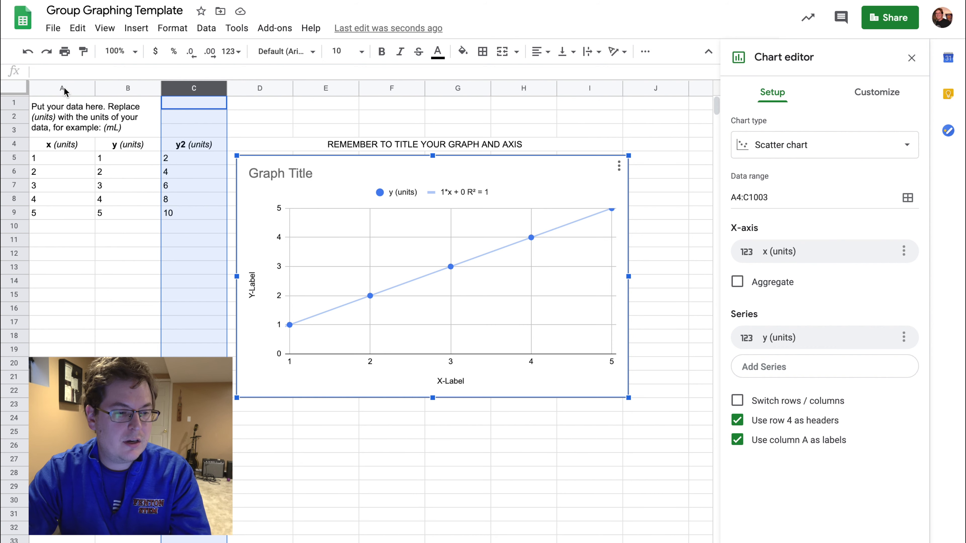
Change the header in cell A4 to "vol (ml)", replacing both the variable name and its units
left_click(59, 148)
double_click(48, 147)
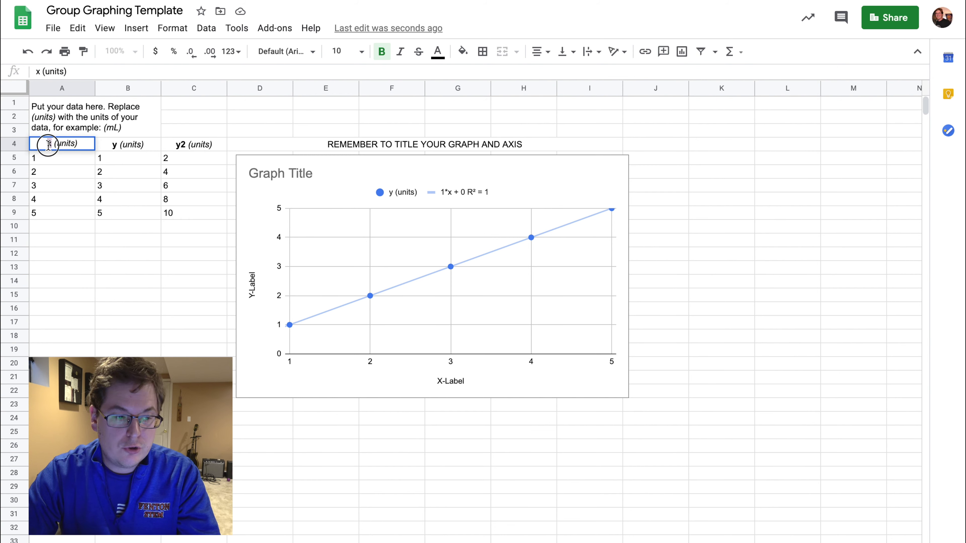
left_click_drag(51, 145, 44, 146)
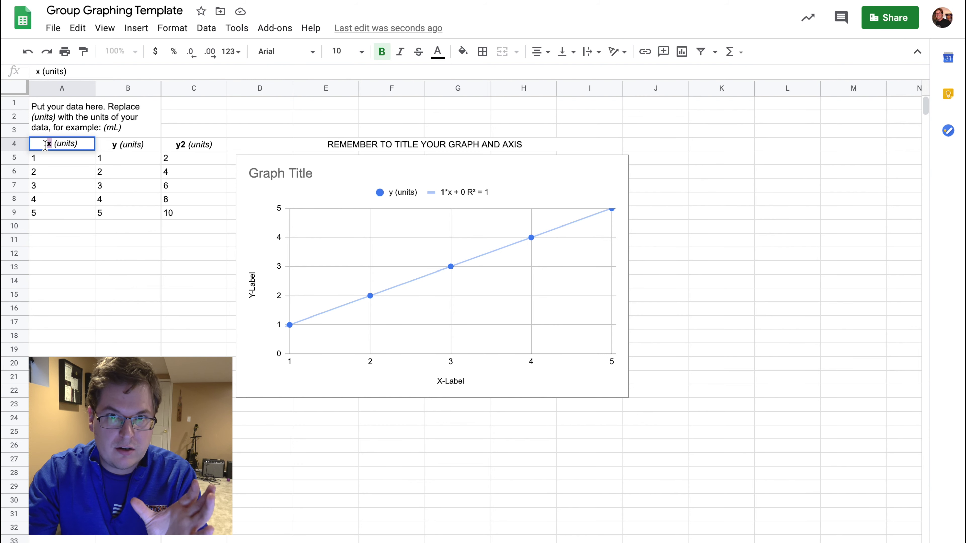
type("vol")
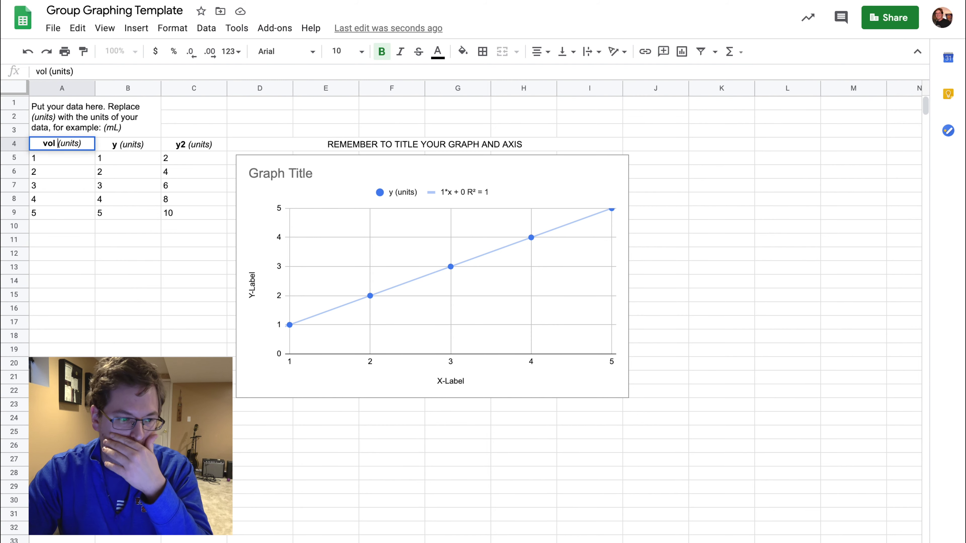
left_click(74, 144)
key("BackSpace")
key("BackSpace")
key("BackSpace")
key("BackSpace")
key("BackSpace")
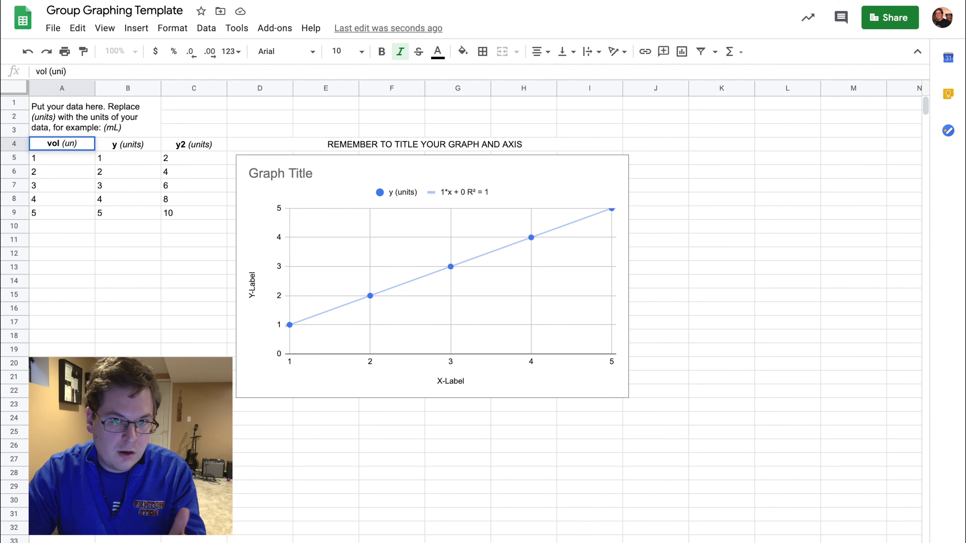
type("ml")
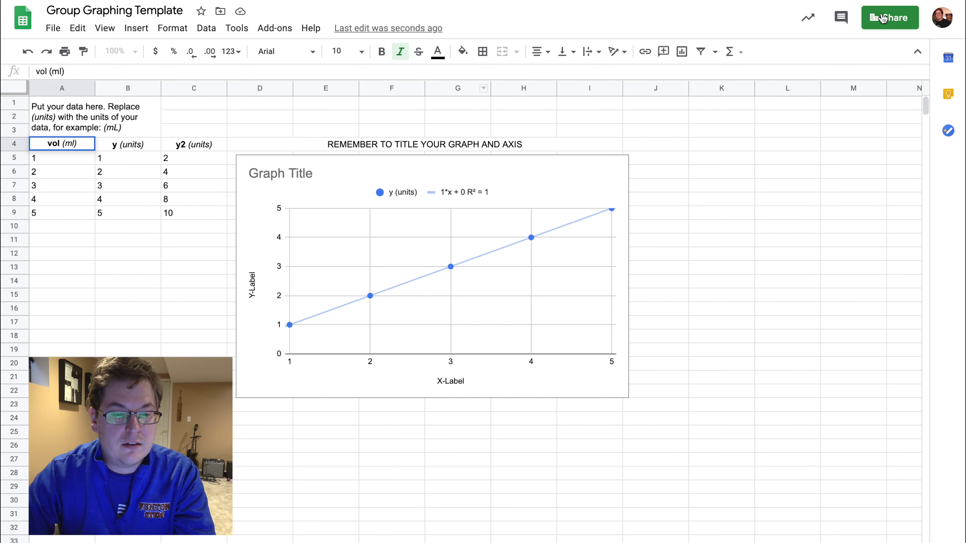
Check the X-axis entry in the chart's setup and finish editing the header in cell A4
left_click(577, 167)
left_click(619, 166)
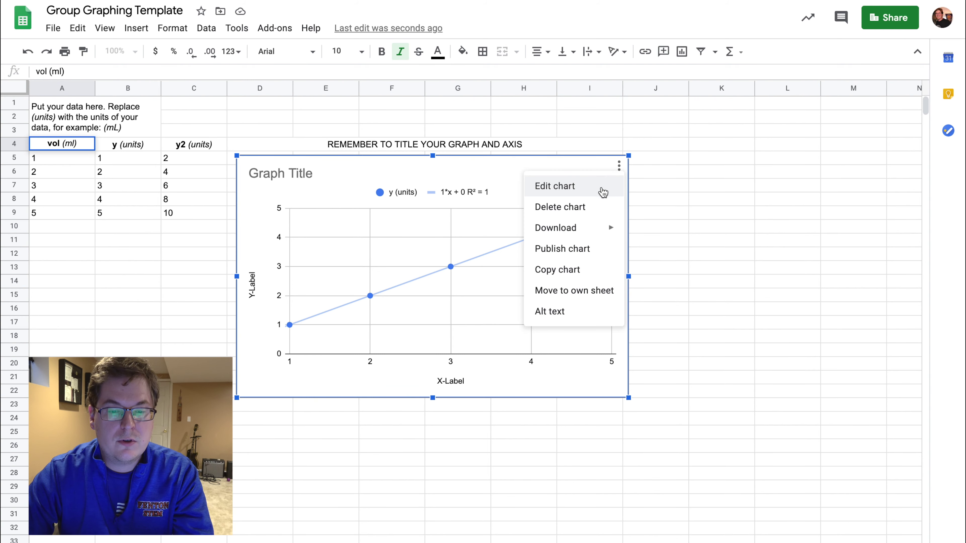
left_click(603, 191)
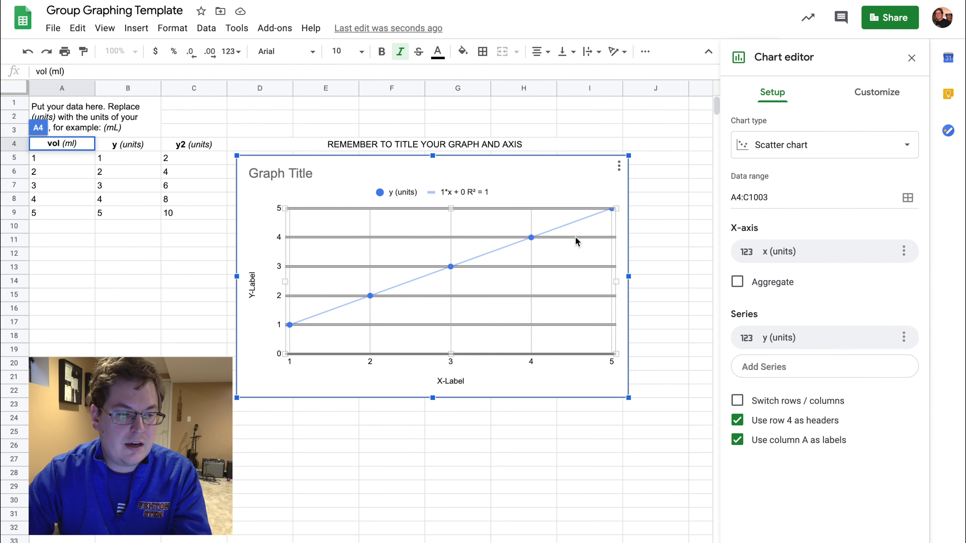
left_click(61, 166)
left_click(82, 147)
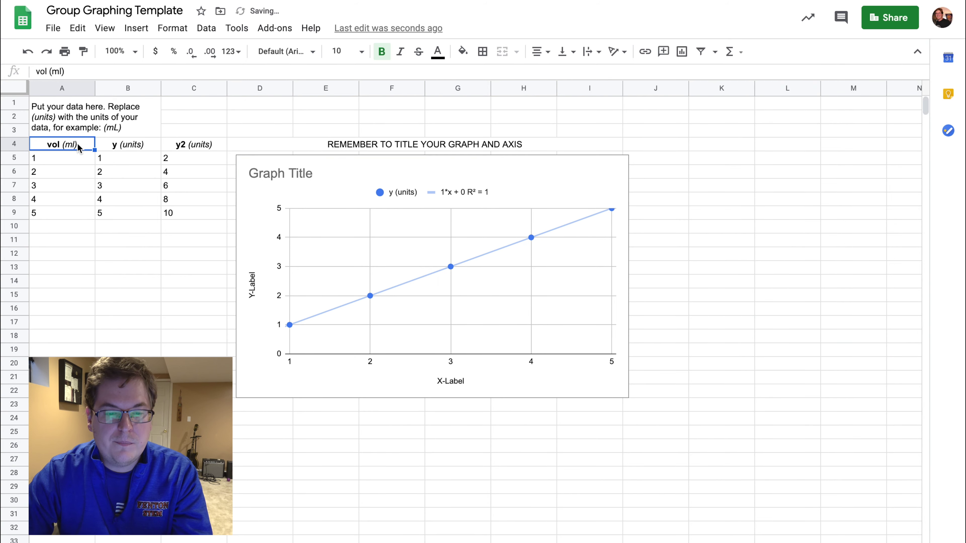
Add the y2 (units) column as a second series in the scatter chart's setup
left_click(86, 166)
left_click(620, 172)
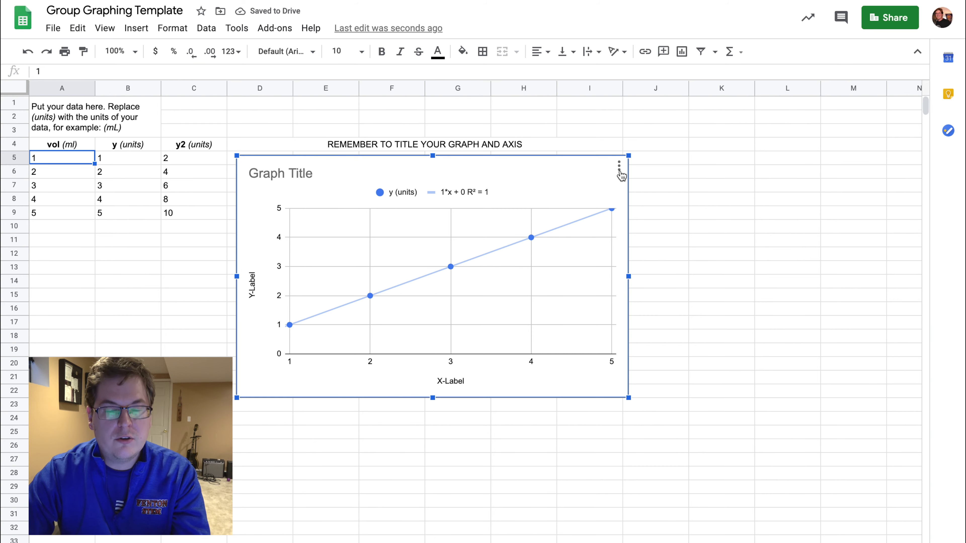
left_click(619, 166)
left_click(601, 191)
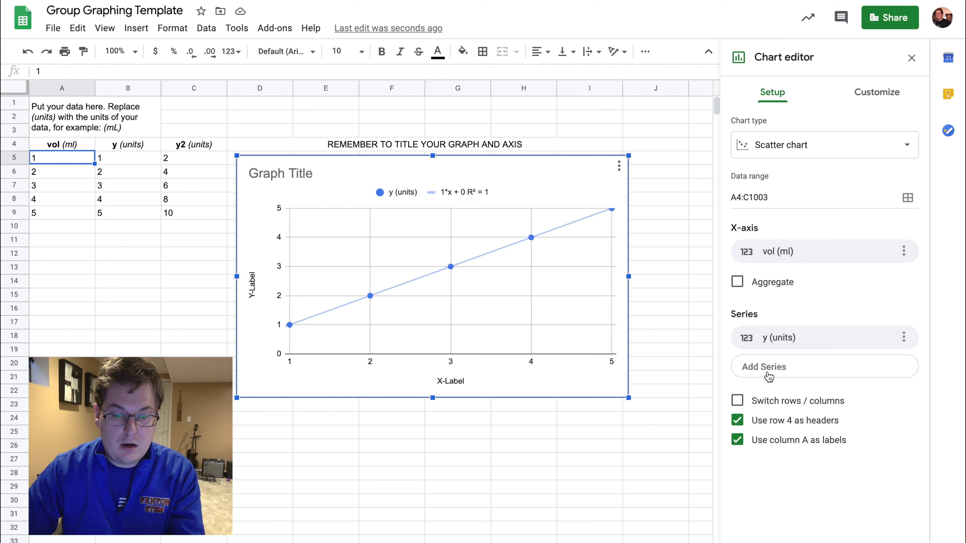
left_click(784, 371)
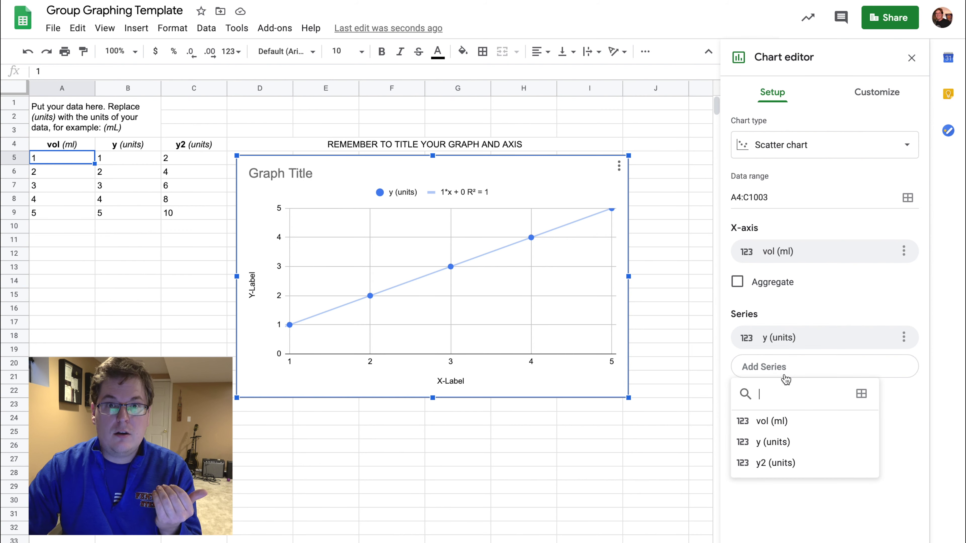
left_click(791, 465)
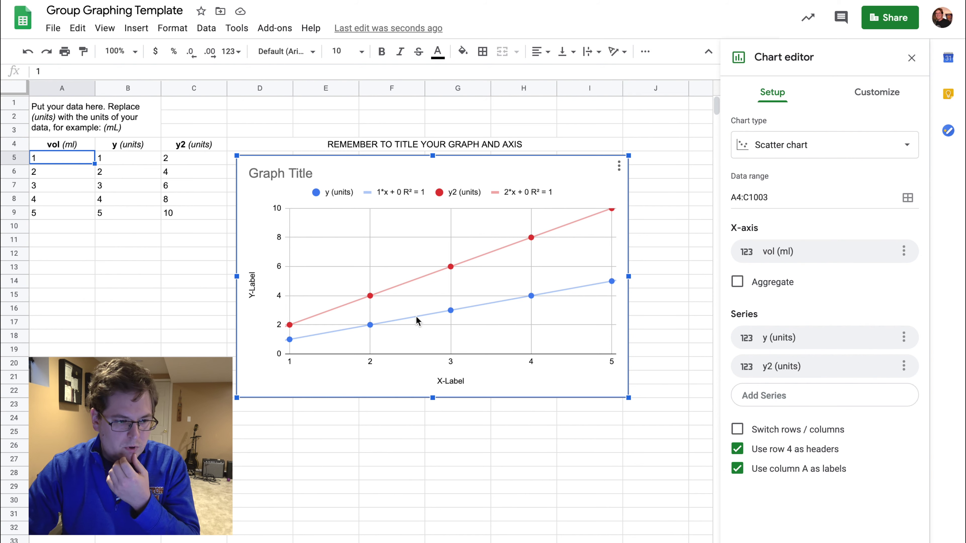
Clear the y2 values from cells C5:C9, keeping the column's header
left_click_drag(56, 158, 62, 210)
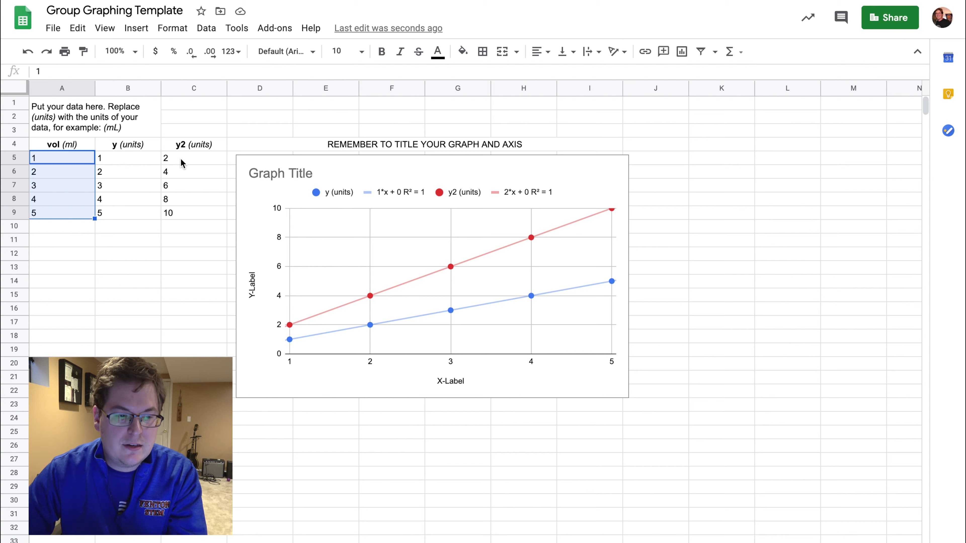
left_click_drag(181, 163, 187, 213)
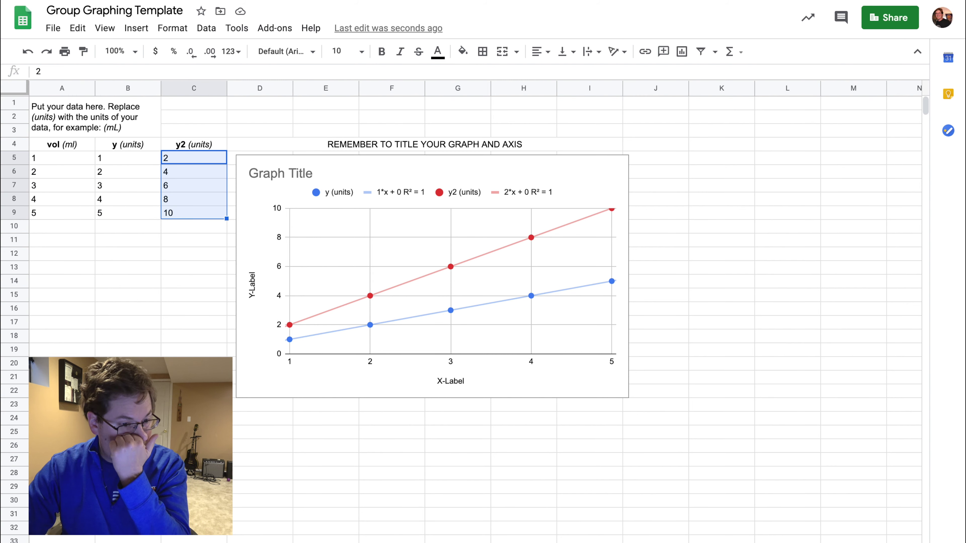
key("Delete")
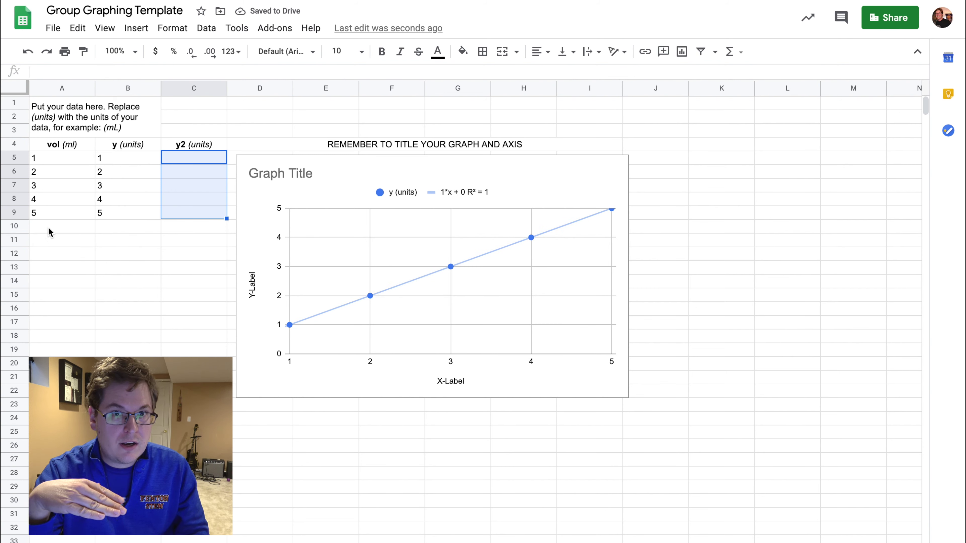
Enter additional volume values 0.5, 1.5, 2.5, 3.5 and 4.5 in cells A10:A14 below the existing x data
left_click(49, 226)
type("0")
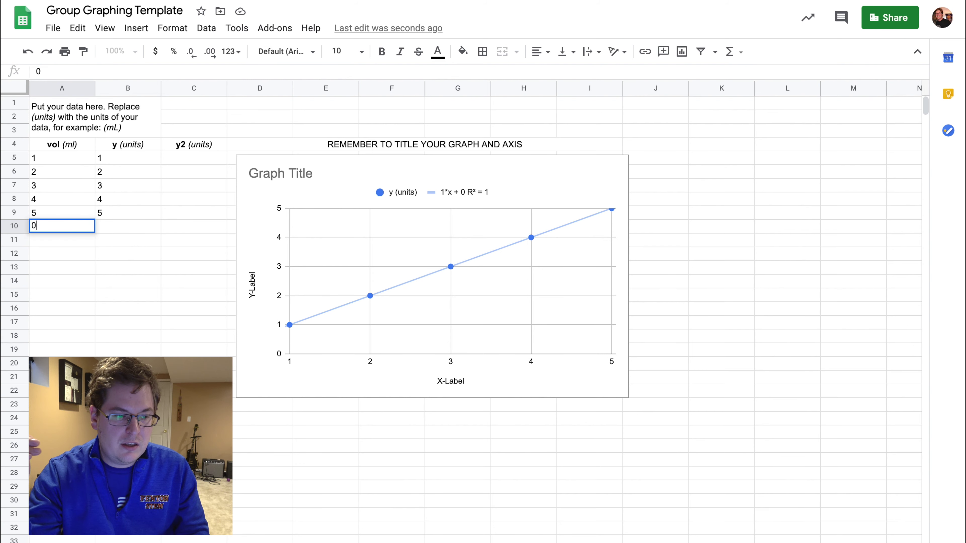
type(".5")
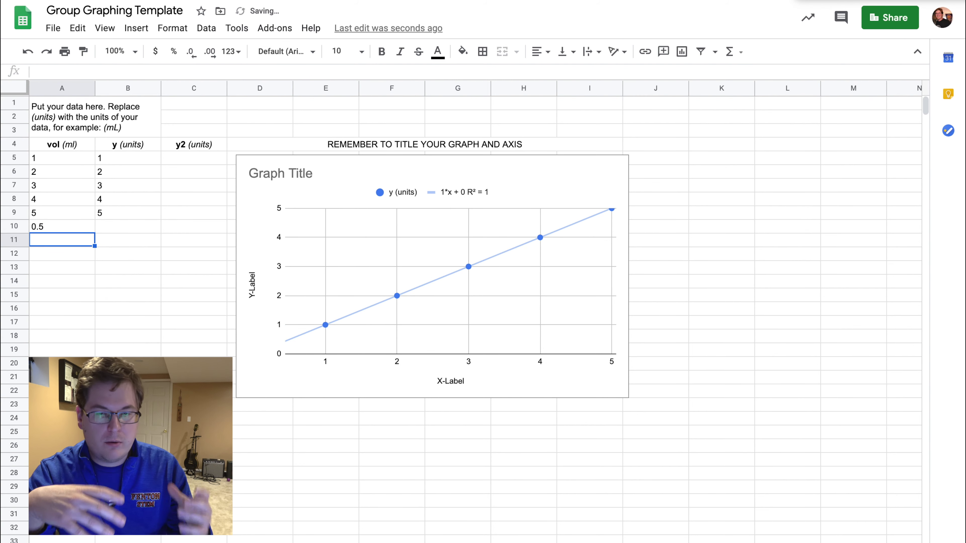
type("1.5")
key("Return")
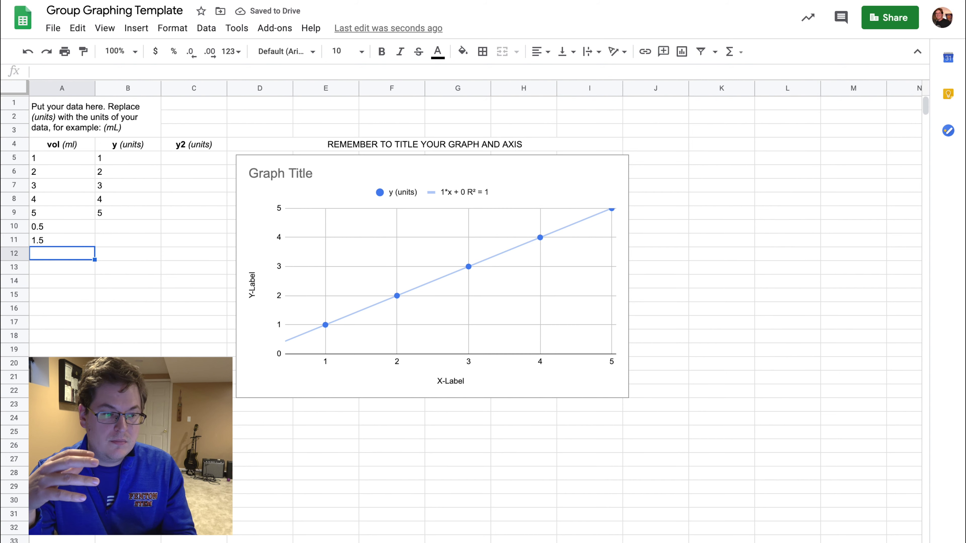
type("2.5")
key("Return")
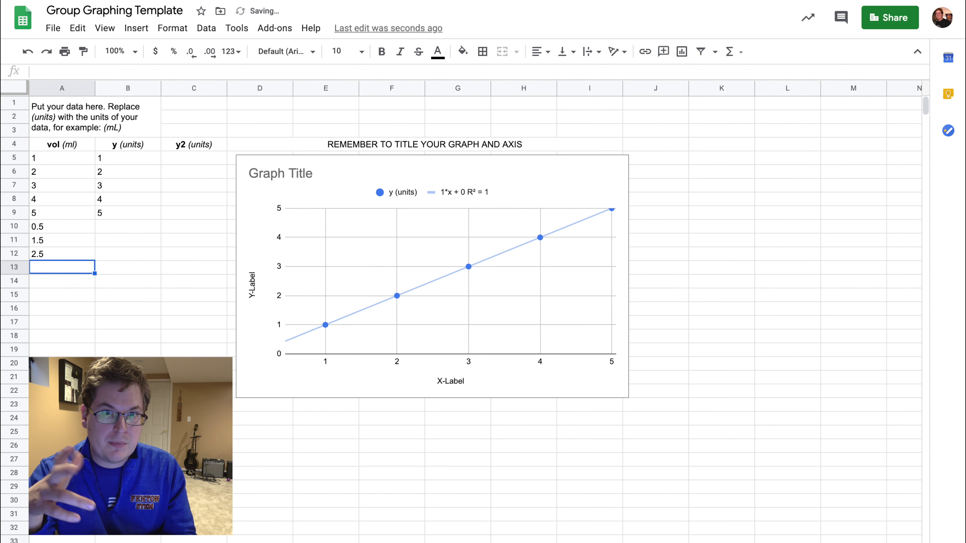
type("3.5")
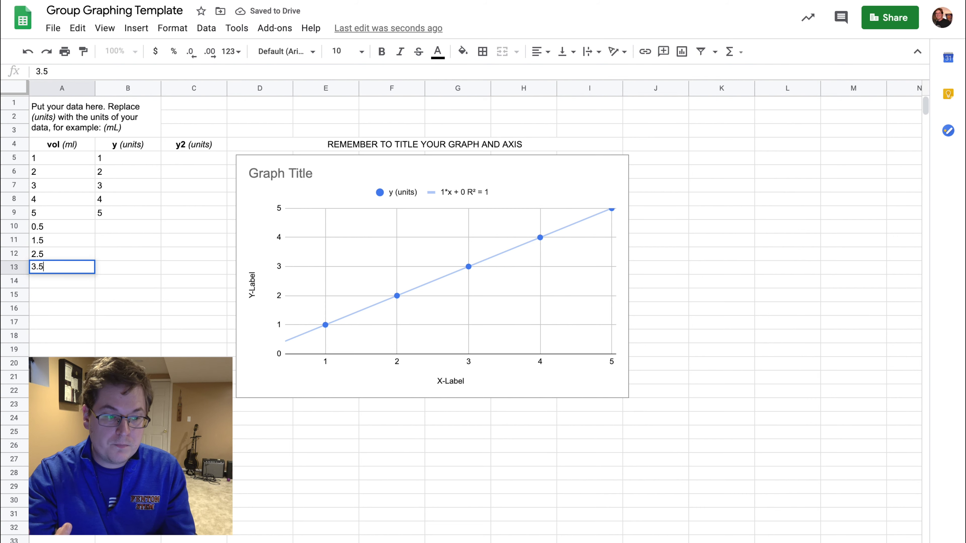
key("Return")
type("4.5")
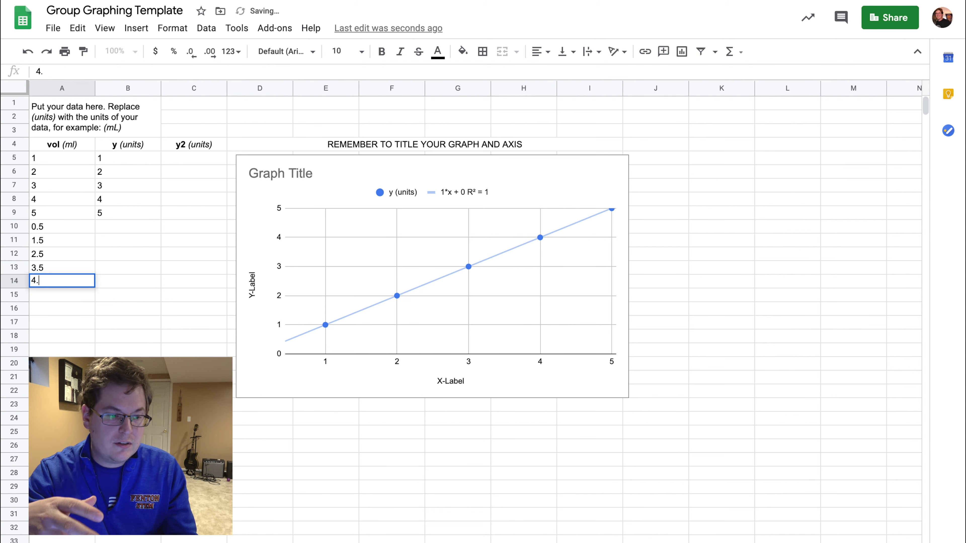
key("Return")
Enter the y2 values 2, 4, 6, 8 and 10 in cells C10:C14, beside the added volume values
key("Right")
key("Right")
key("Up")
key("Up")
key("Up")
key("Up")
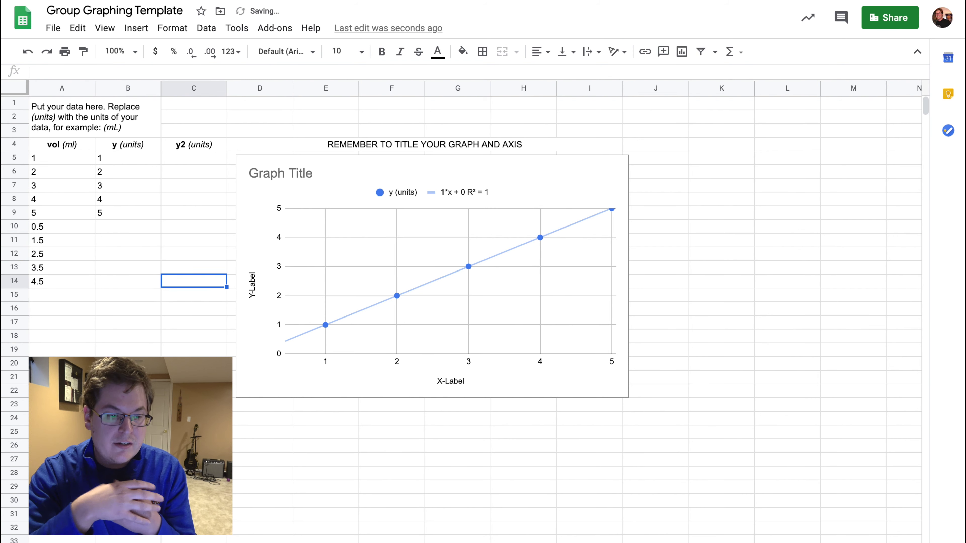
key("Up")
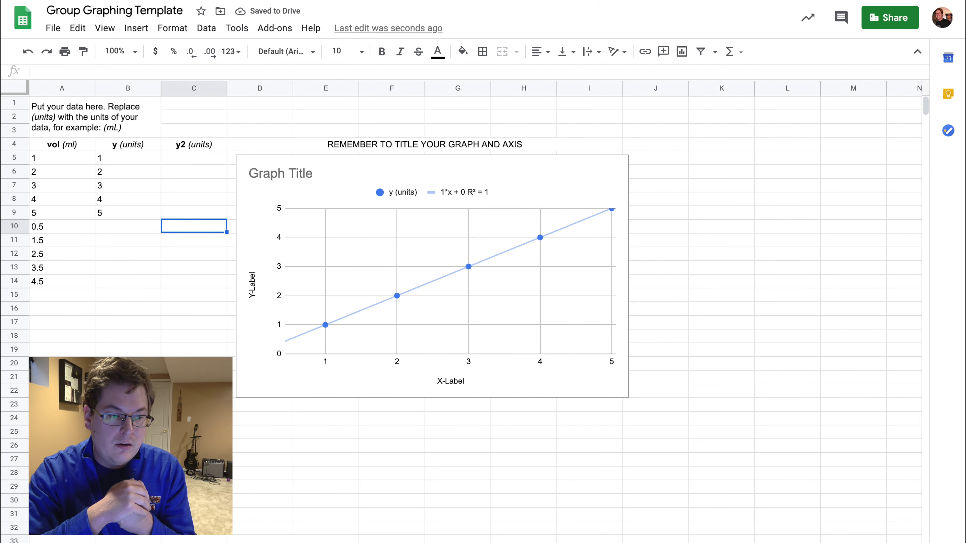
type("2")
key("Return")
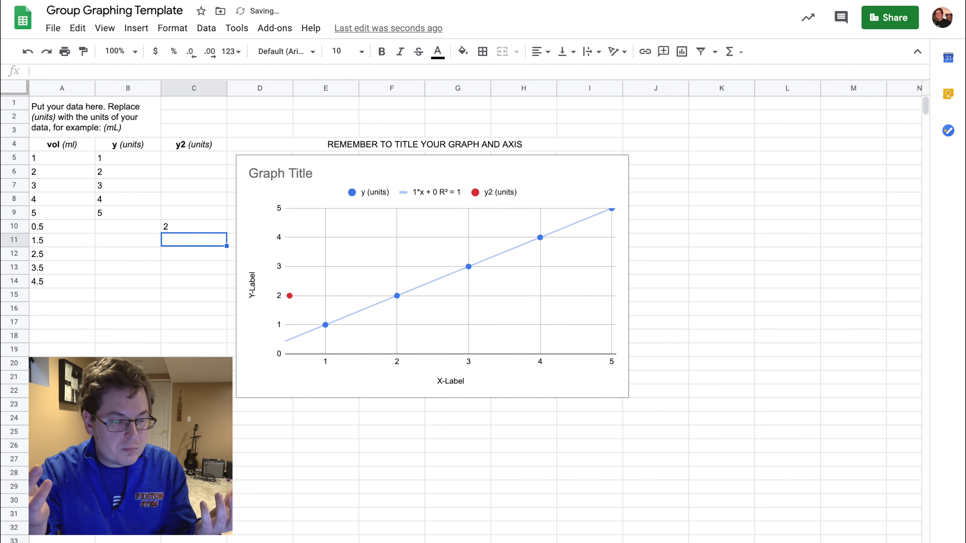
type("4")
key("Return")
type("6")
key("Return")
type("8")
key("Return")
type("10")
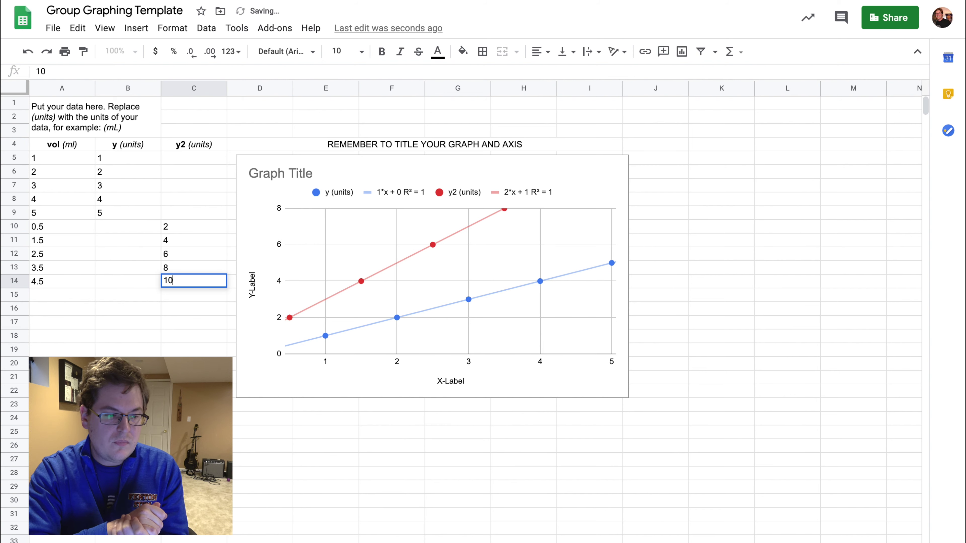
key("Return")
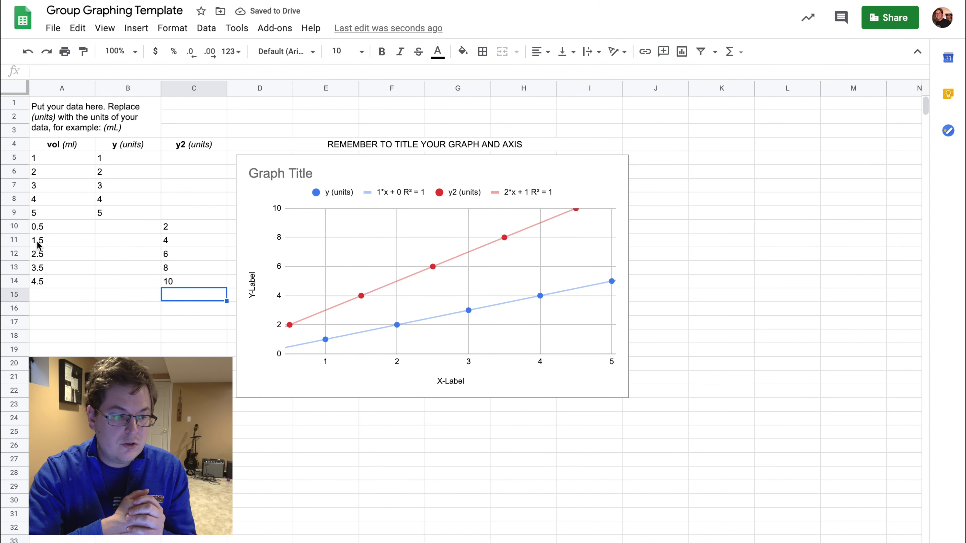
Review how the shared x column pairs with each series by highlighting A11:C11, column A, A10:C14 and A5:B9 alongside the chart
left_click_drag(34, 244, 197, 240)
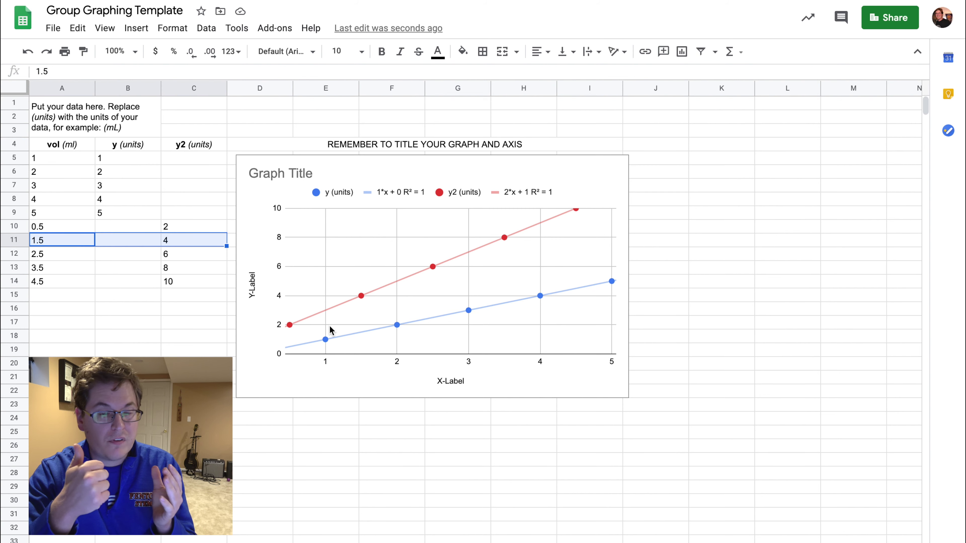
left_click(362, 297)
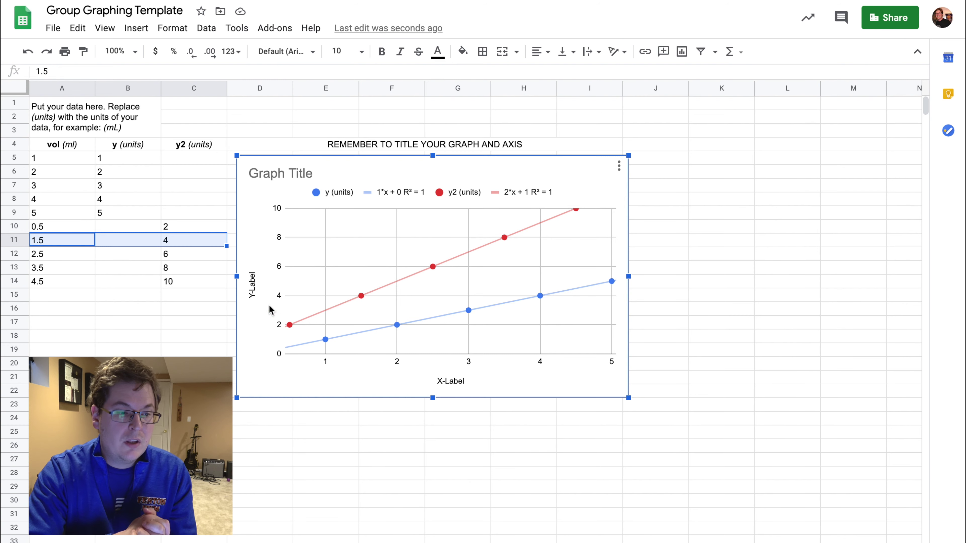
left_click(61, 88)
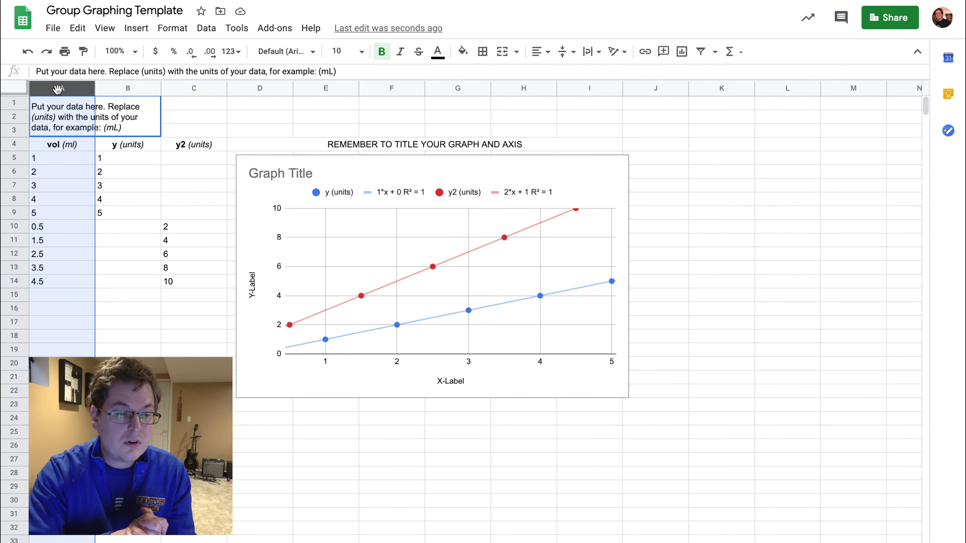
left_click(110, 282)
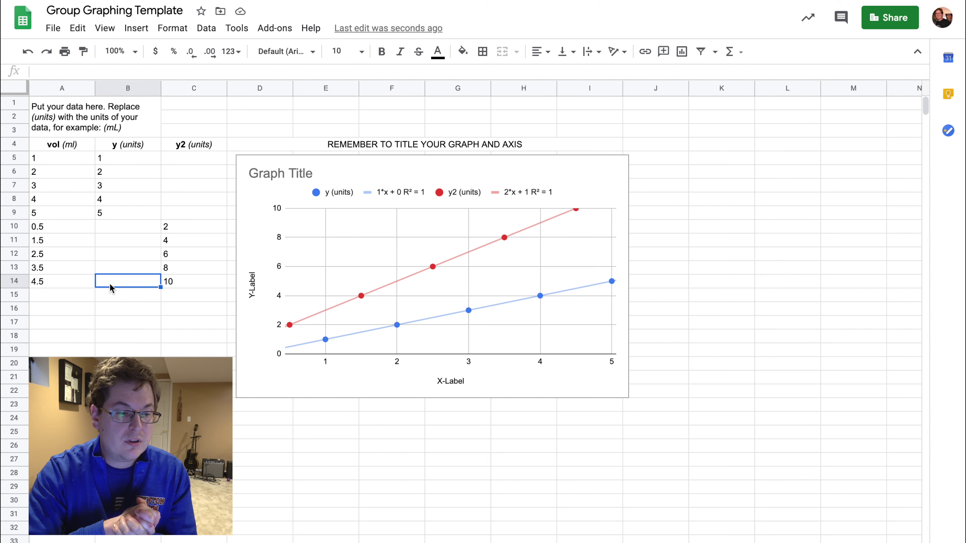
left_click_drag(41, 229, 183, 281)
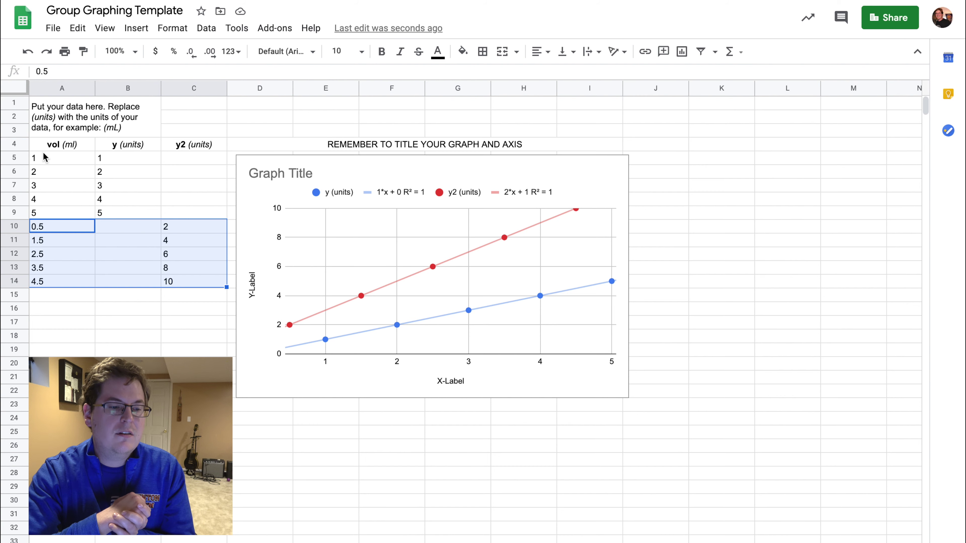
left_click_drag(45, 157, 132, 215)
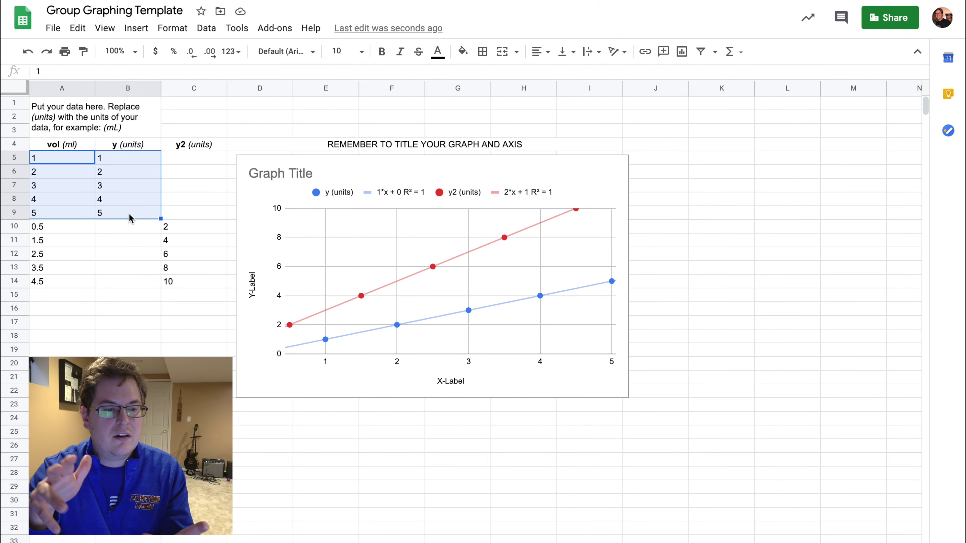